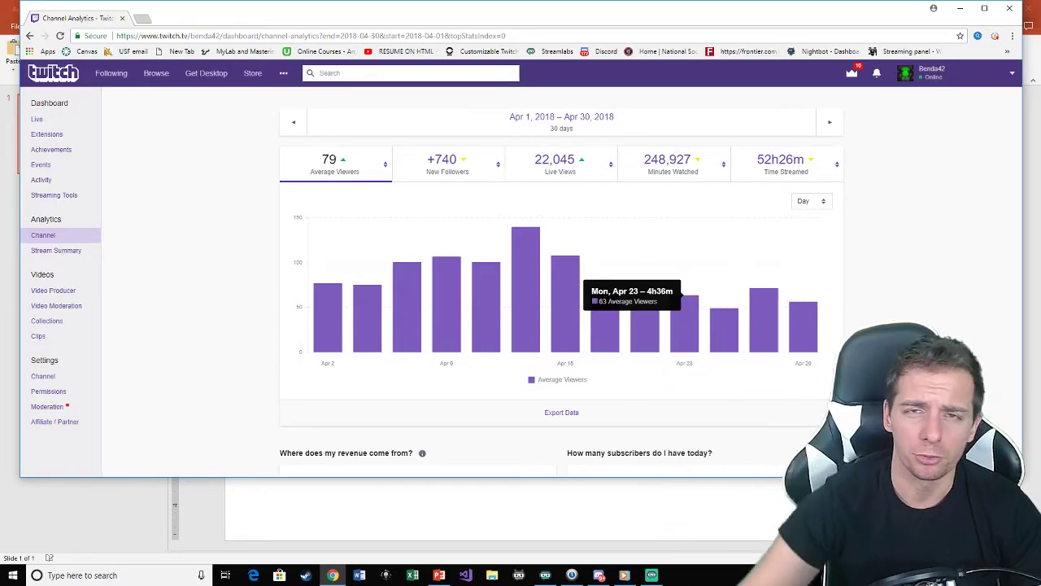
Set the analytics range to Aug 9, 2017 – Apr 30, 2018, showing 42 average viewers.
mouse_move(765, 295)
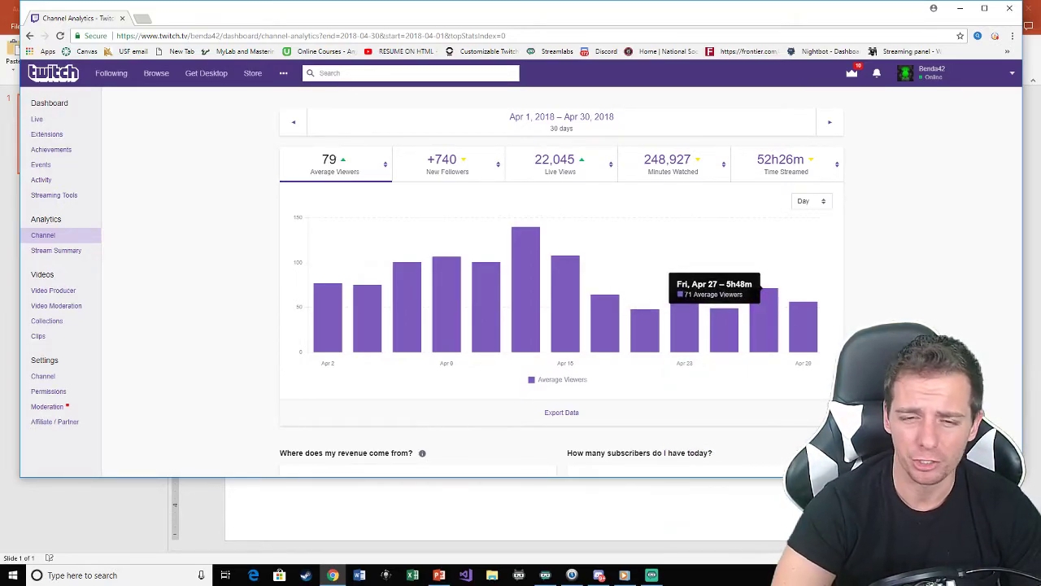
mouse_move(724, 314)
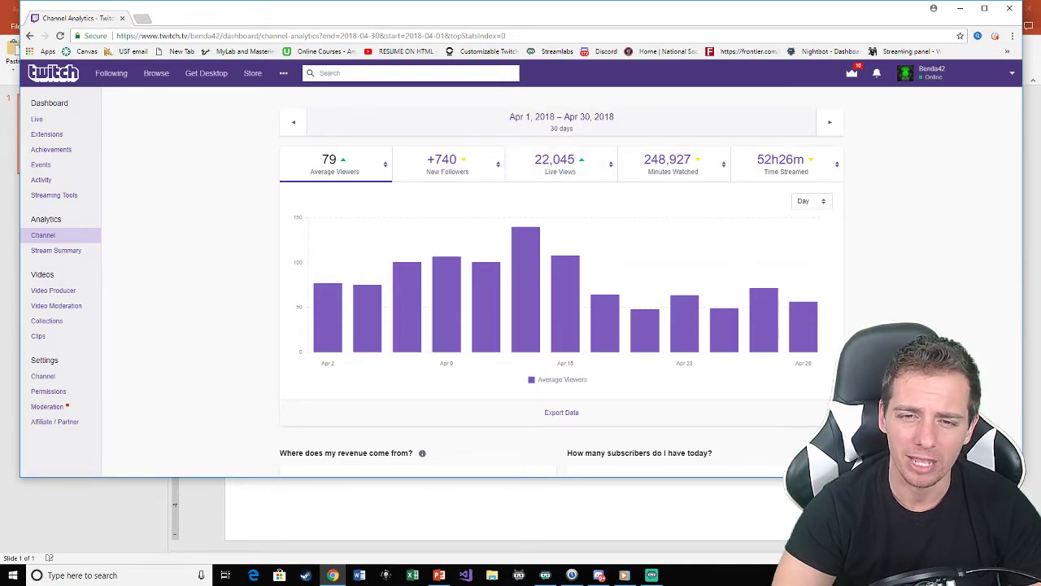
click(562, 122)
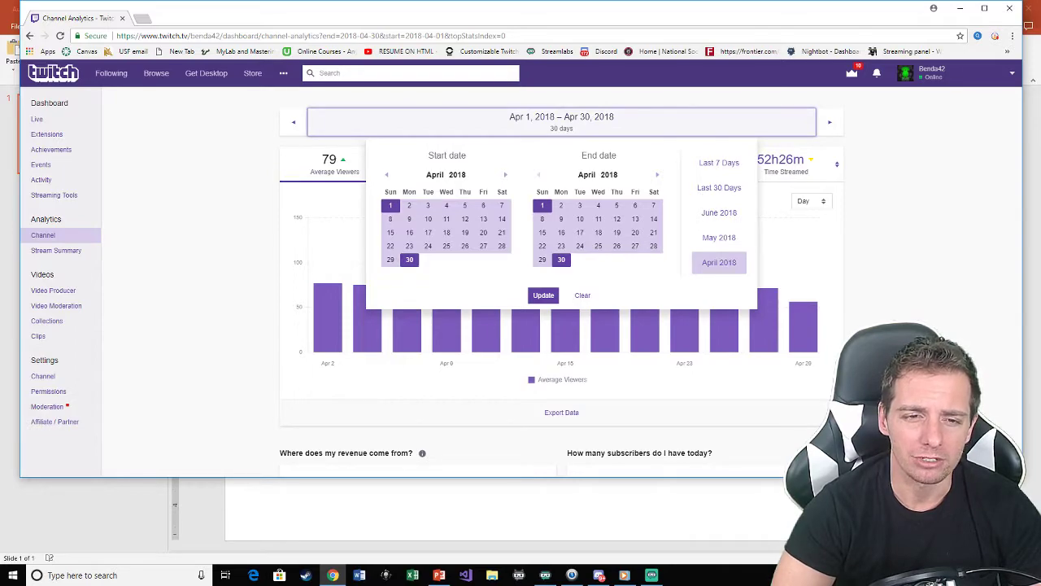
click(387, 175)
click(386, 174)
click(387, 175)
click(387, 174)
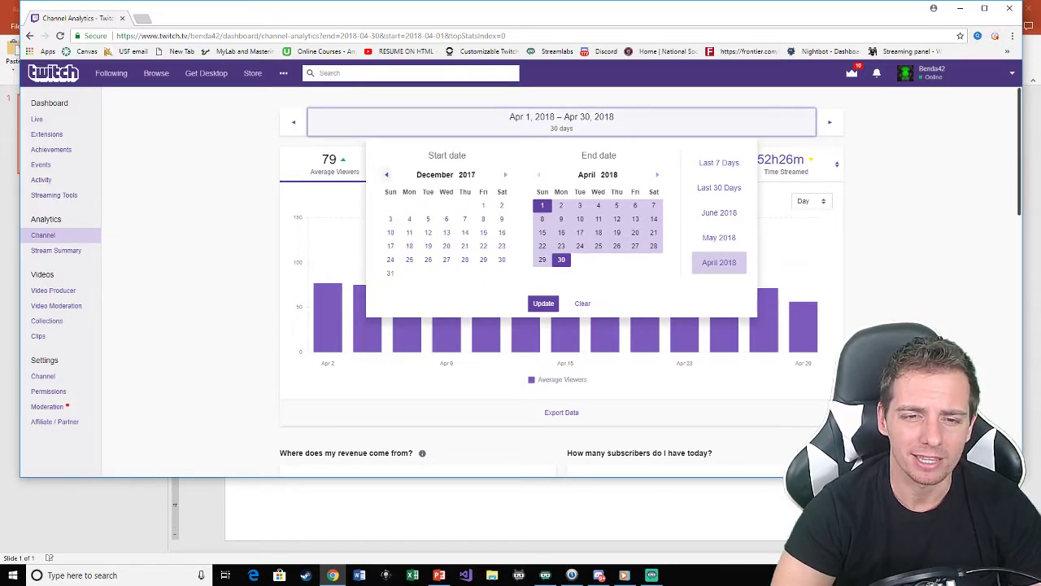
click(387, 174)
click(387, 174)
click(387, 174)
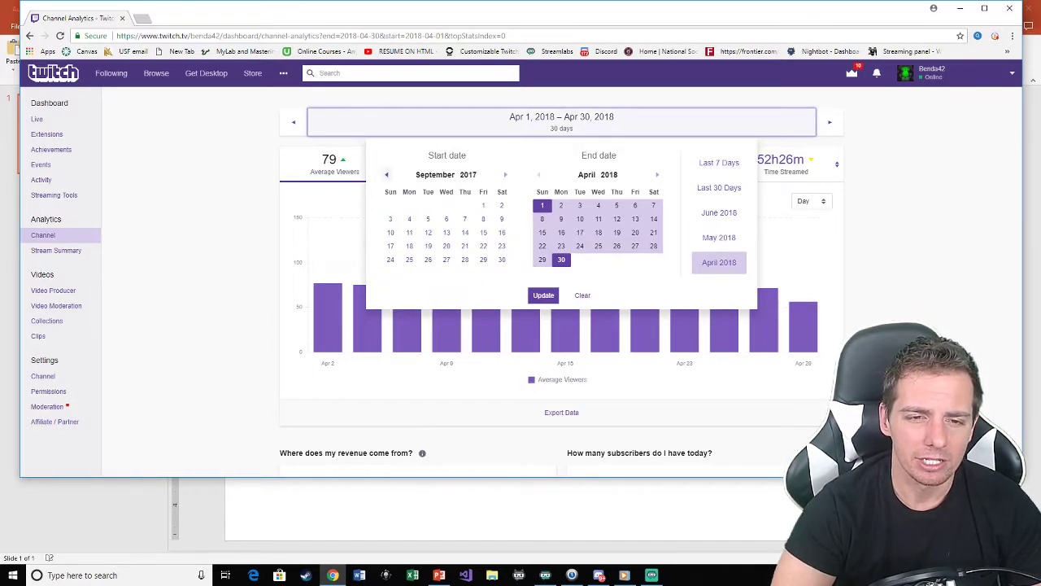
click(386, 174)
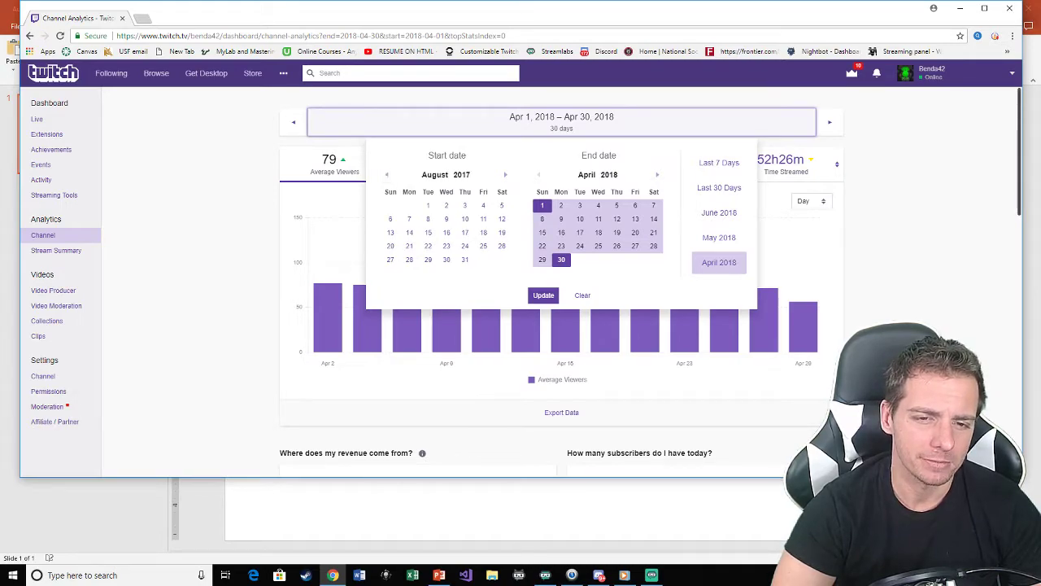
click(446, 219)
click(544, 294)
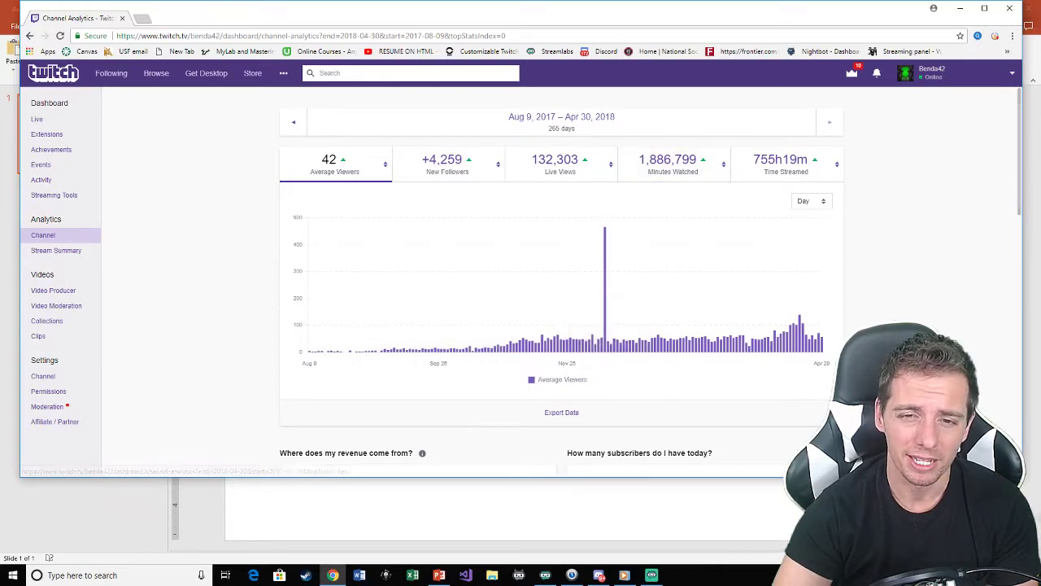
Apply the April 2018 preset (Apr 1 – Apr 30), giving 79 average viewers and +740 followers.
click(561, 121)
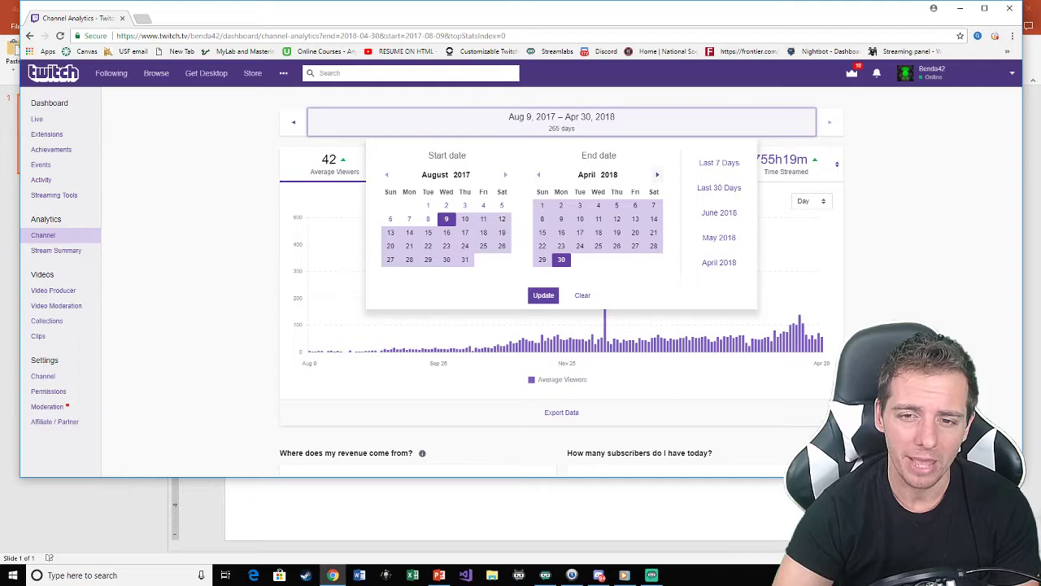
click(657, 174)
click(657, 174)
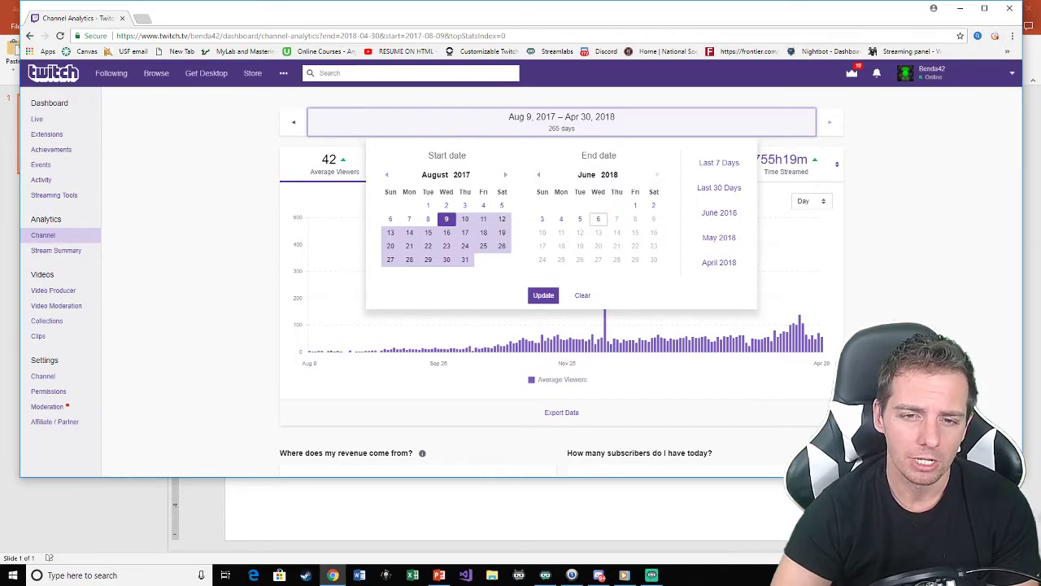
click(539, 174)
click(539, 174)
click(538, 174)
click(658, 174)
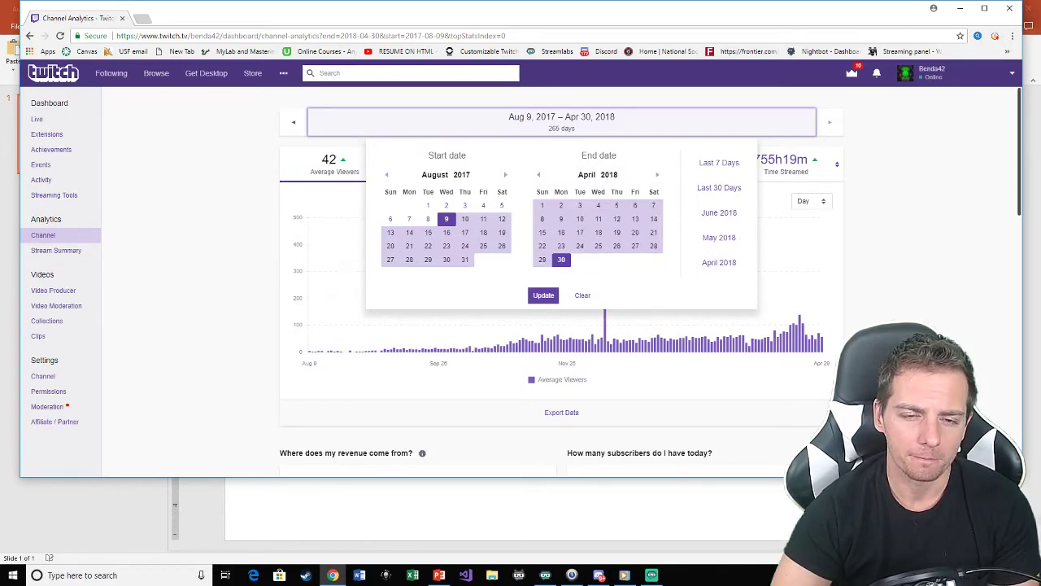
click(505, 174)
click(506, 174)
click(505, 175)
click(505, 174)
click(505, 174)
click(505, 174)
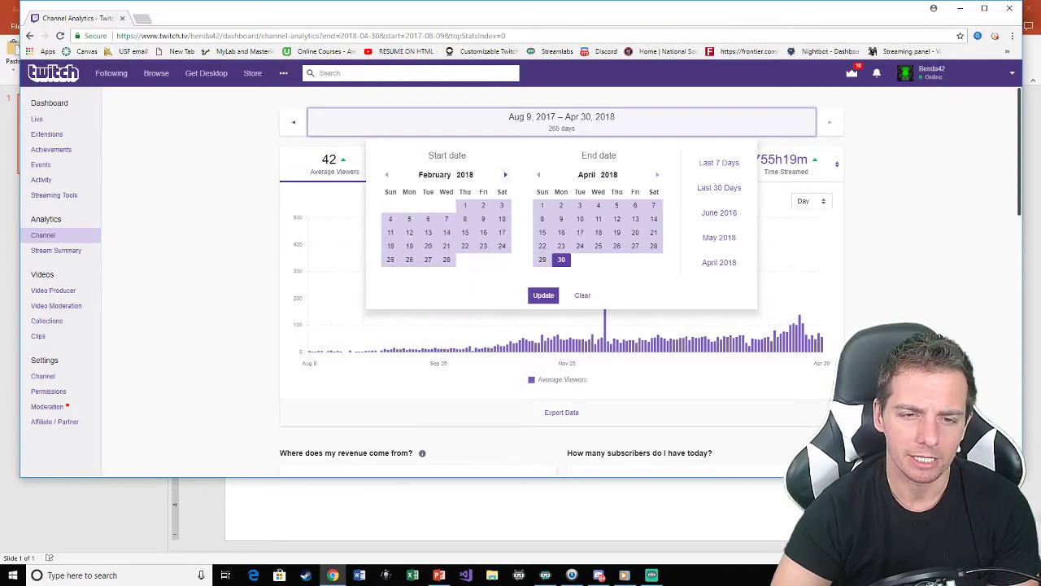
click(505, 174)
click(506, 174)
click(719, 262)
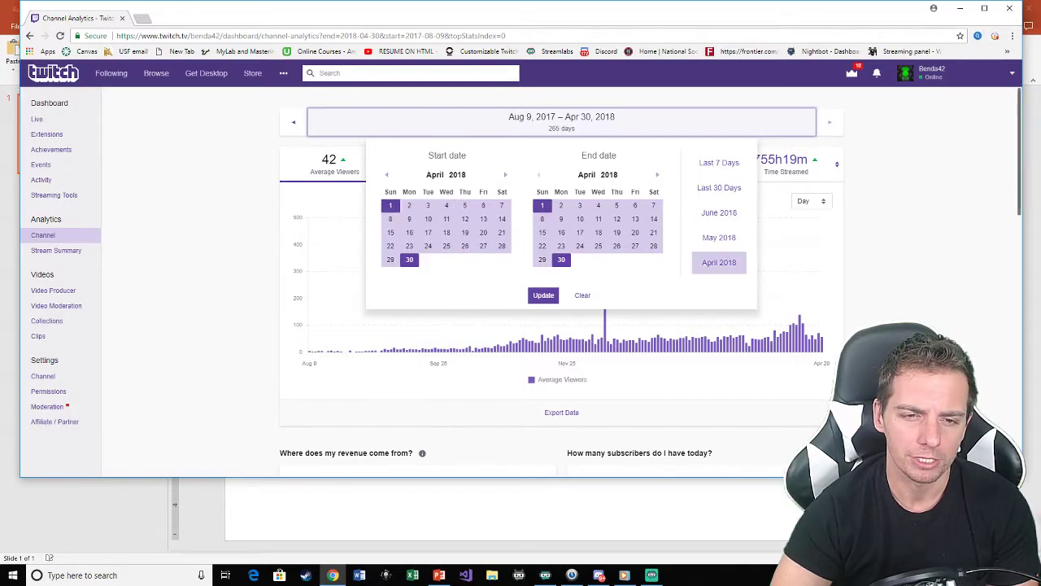
click(544, 296)
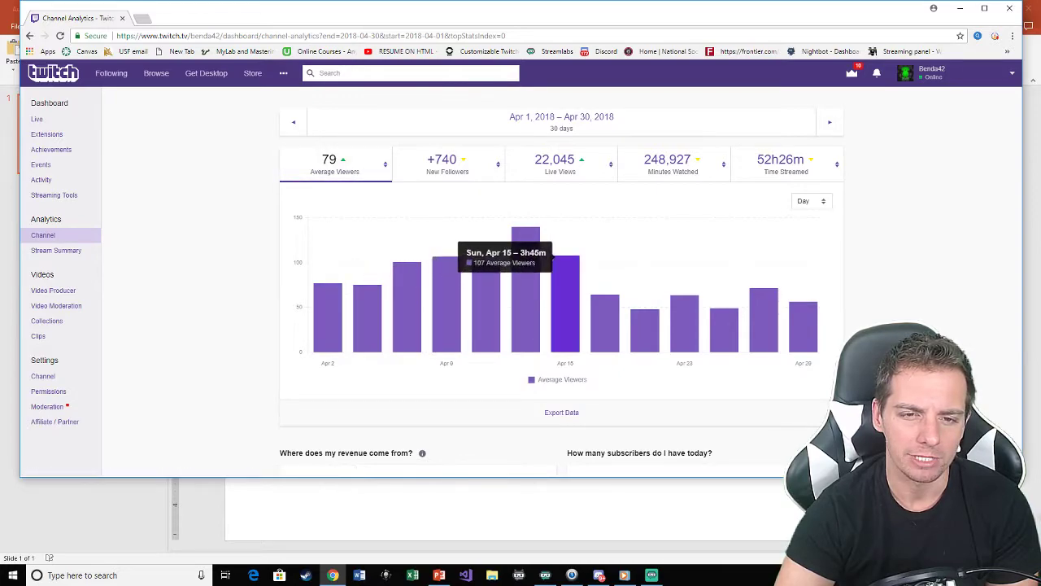
click(448, 162)
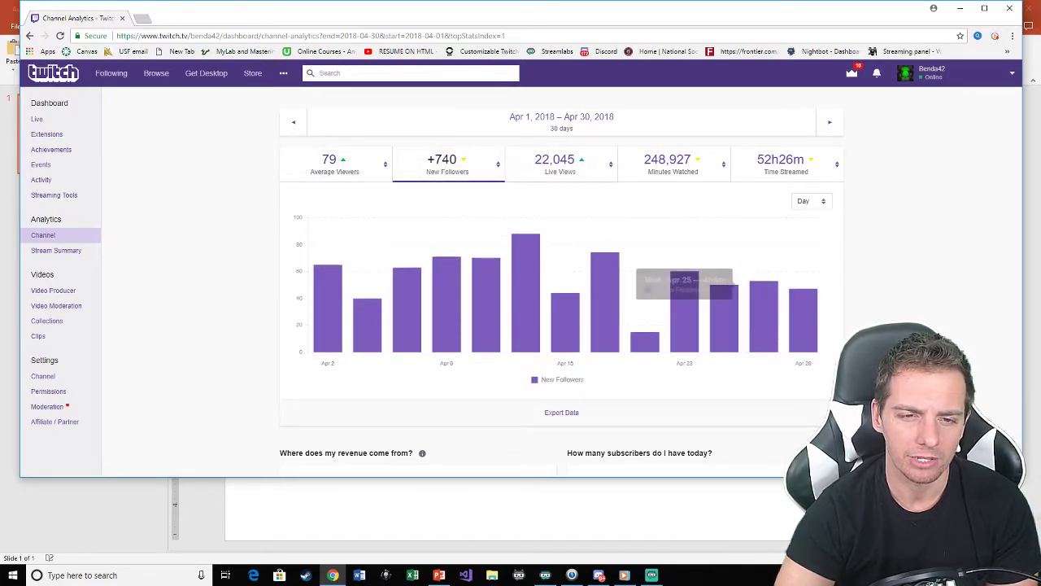
click(335, 162)
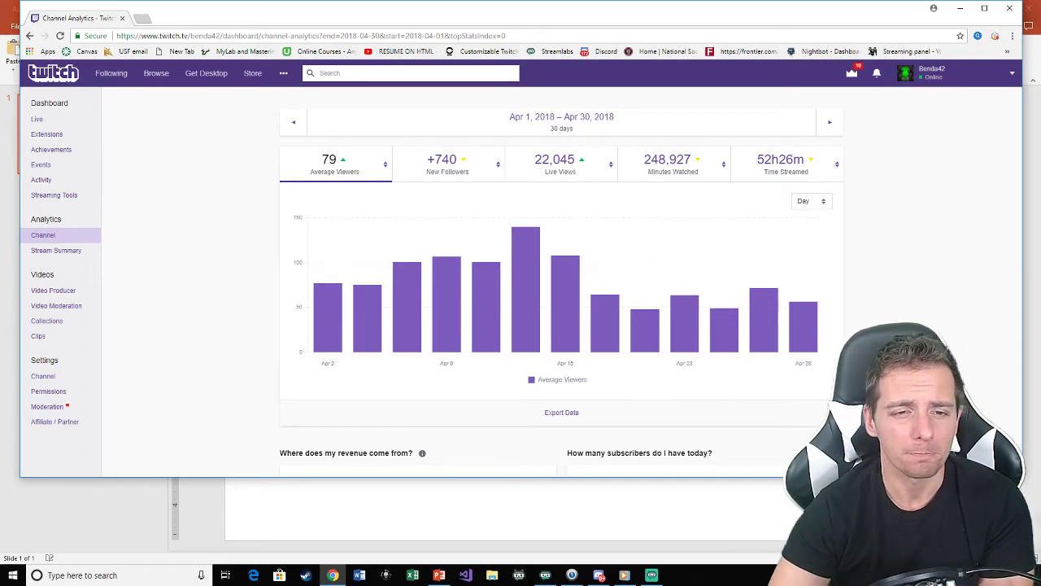
mouse_move(329, 288)
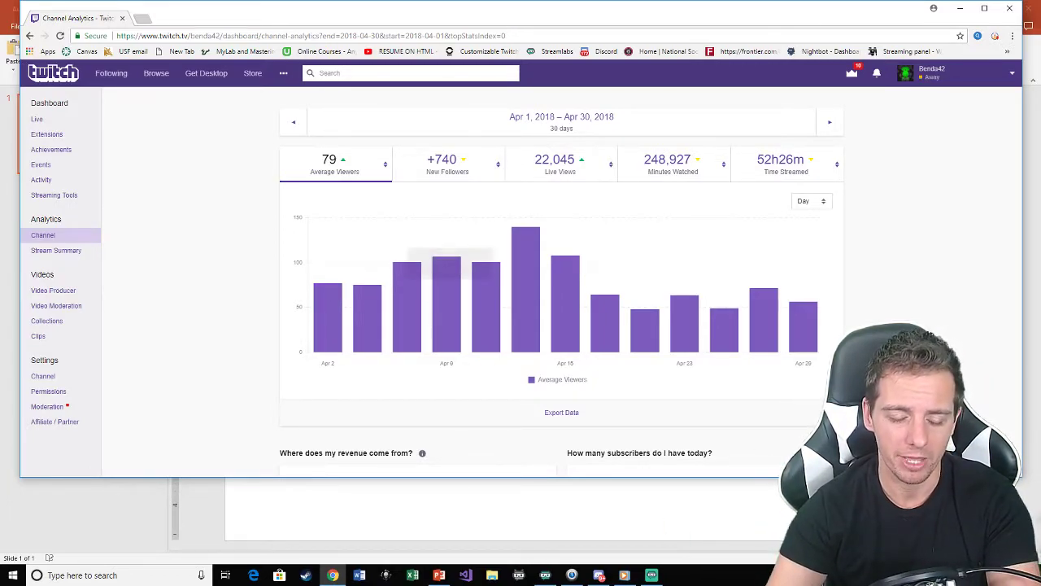
mouse_move(373, 281)
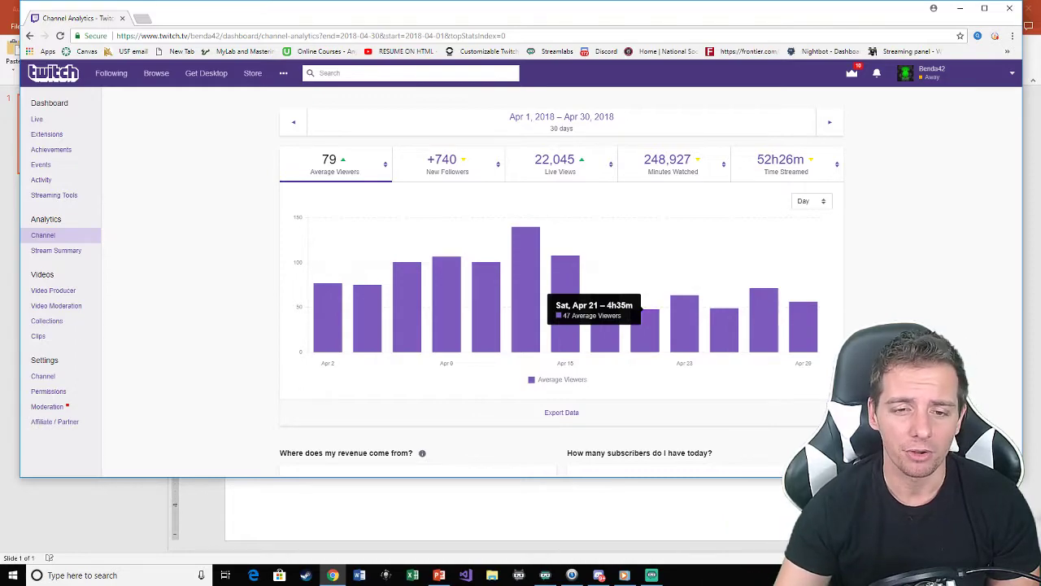
mouse_move(526, 269)
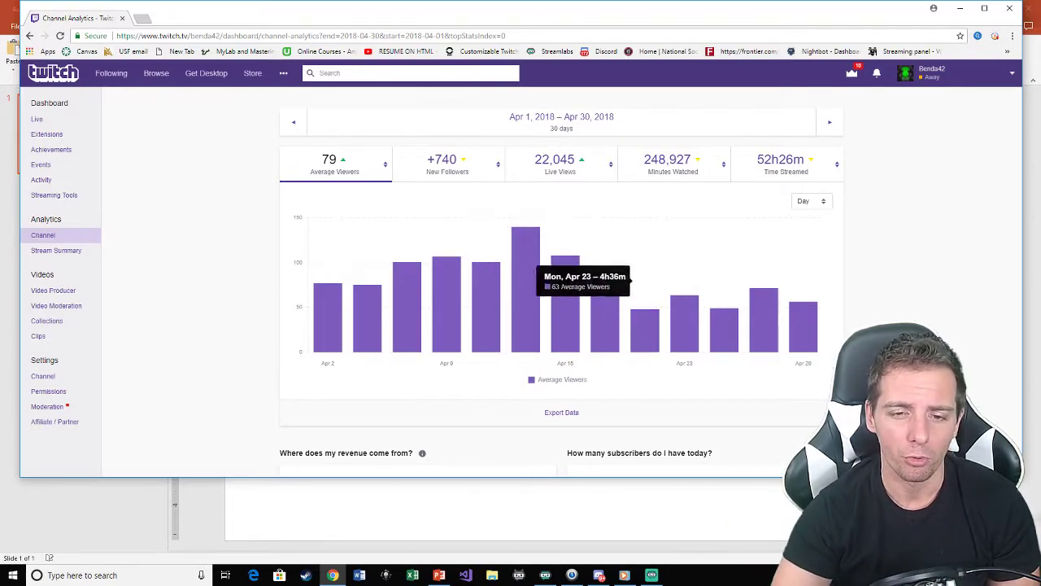
mouse_move(684, 318)
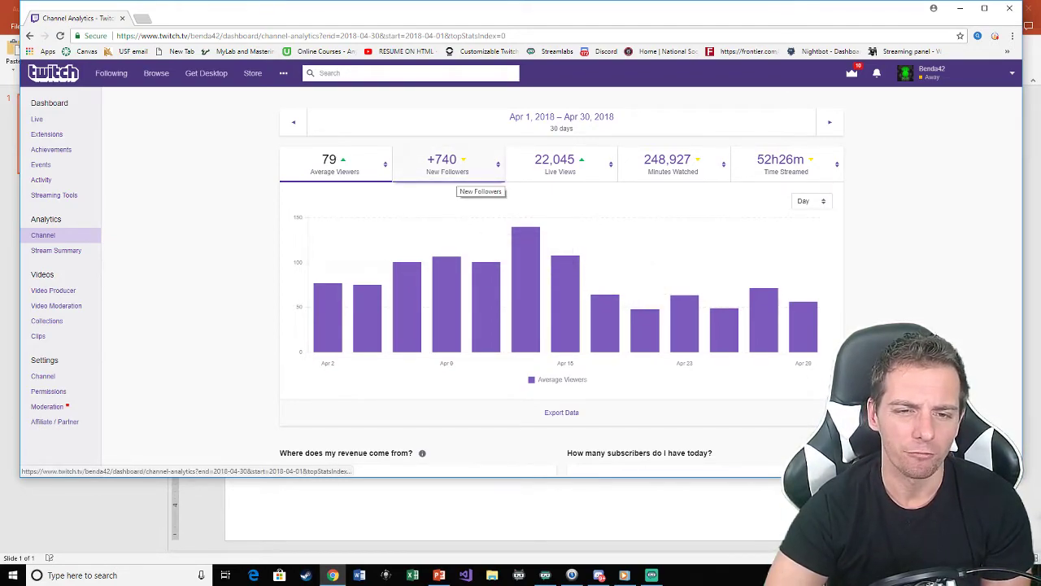
View the New Followers, Time Streamed and Average Viewers charts, then list replacement metrics for Time Streamed.
click(464, 171)
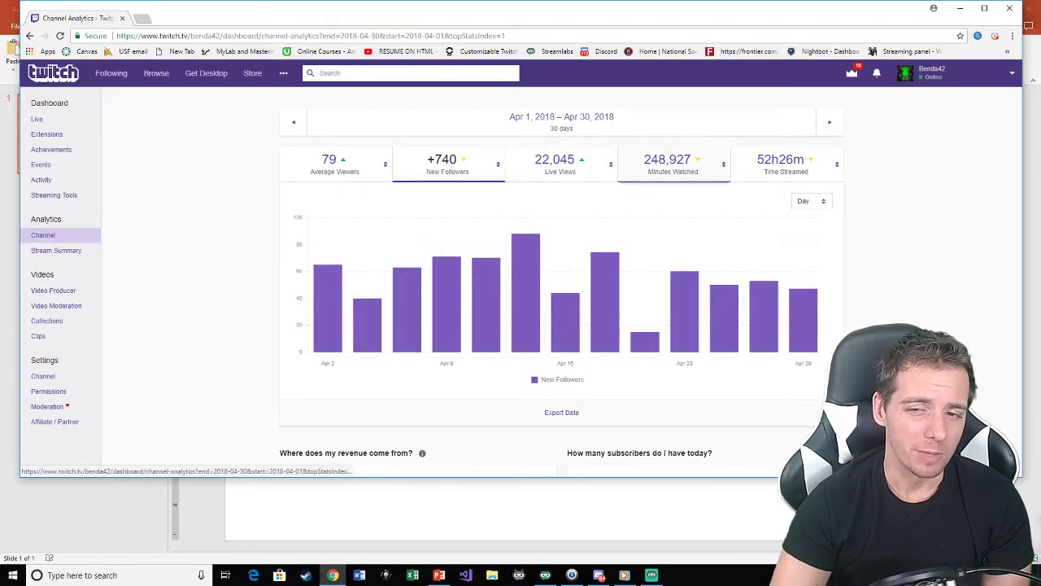
mouse_move(801, 297)
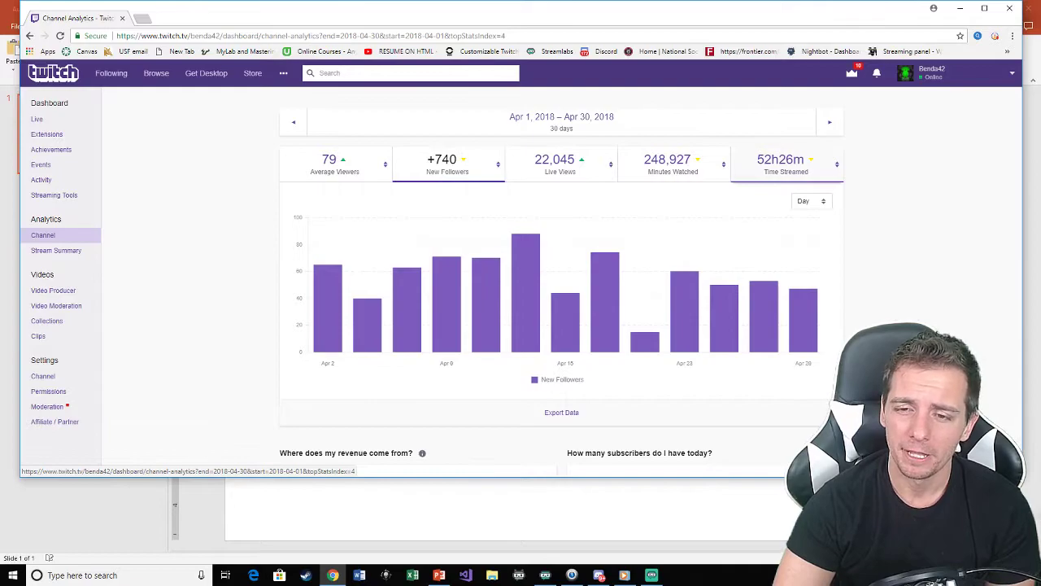
click(786, 162)
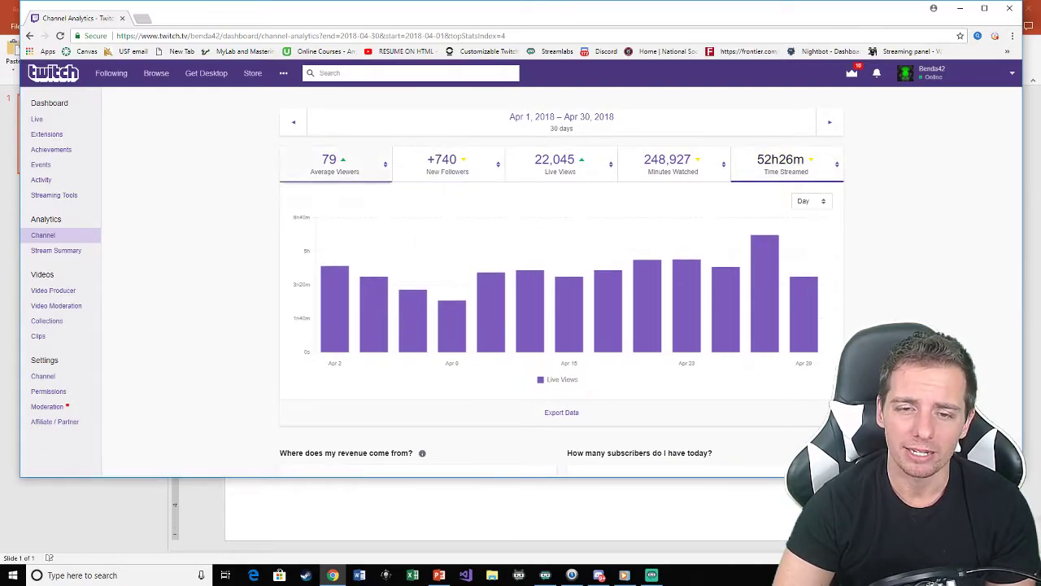
click(335, 162)
click(837, 164)
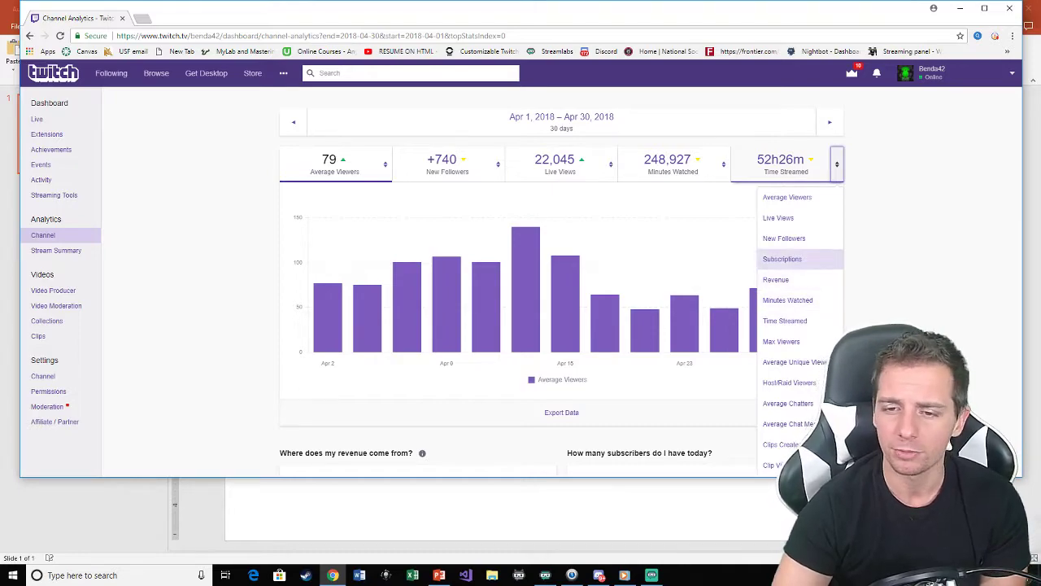
Dismiss the metric list with Escape, keeping Time Streamed at 52h26m.
key(Escape)
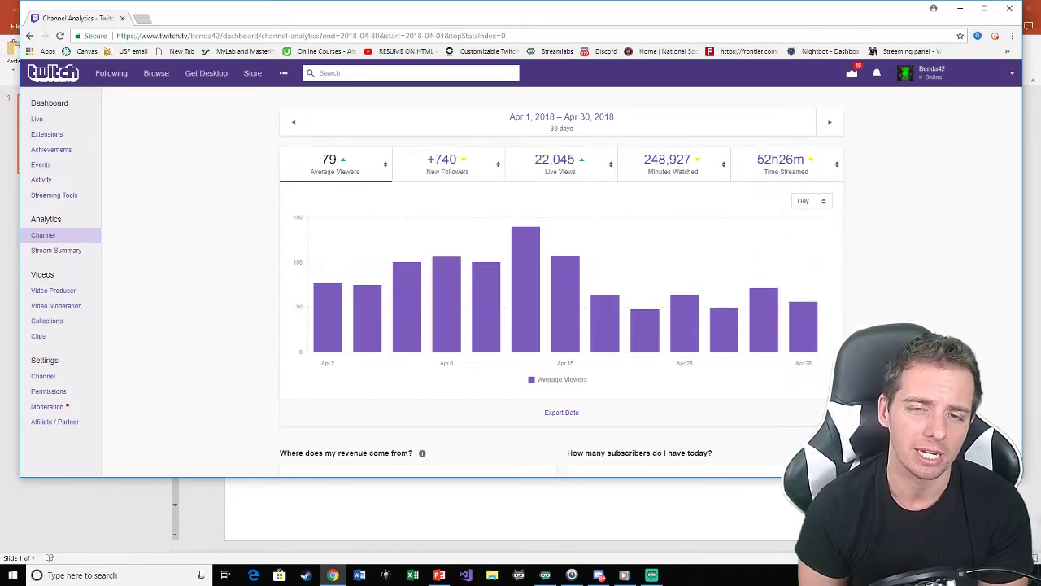